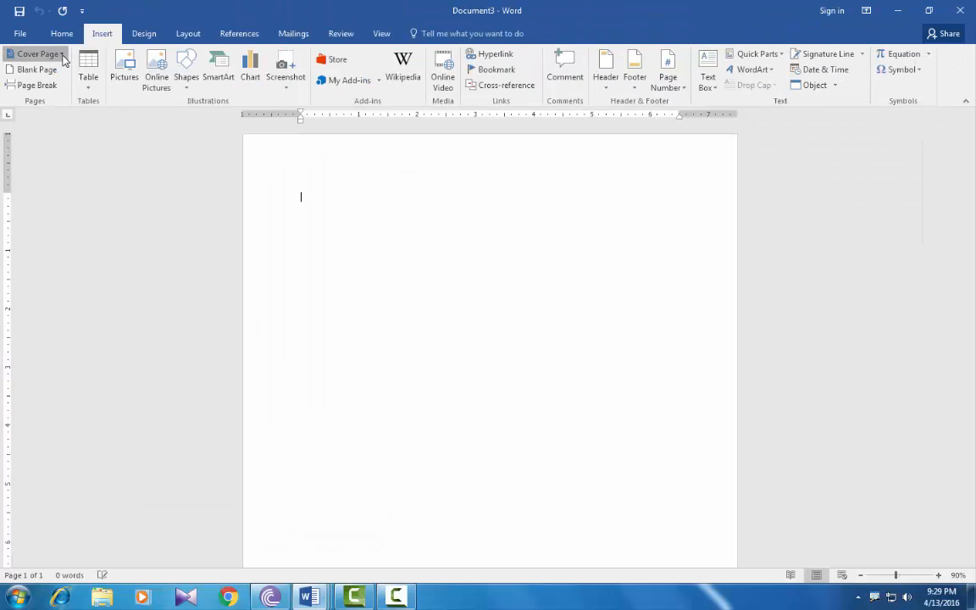
Insert the Motion cover page with its train photo at the start of Document3
{"action": "left_click", "coordinate": [72, 73]}
{"action": "mouse_move", "coordinate": [287, 107]}
{"action": "left_mouse_down"}
{"action": "mouse_move", "coordinate": [290, 290]}
{"action": "mouse_move", "coordinate": [291, 101]}
{"action": "left_mouse_up"}
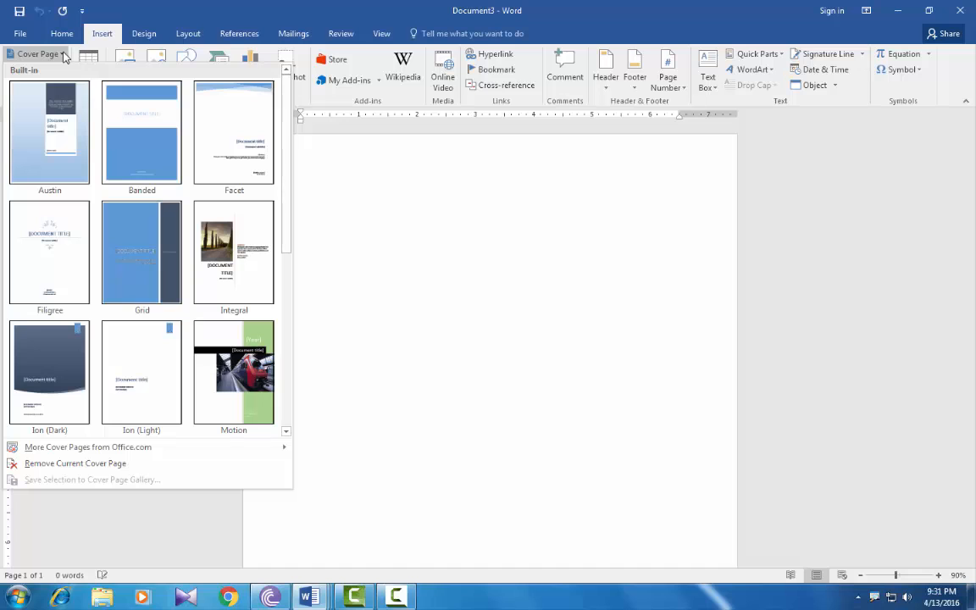
{"action": "left_click", "coordinate": [230, 376]}
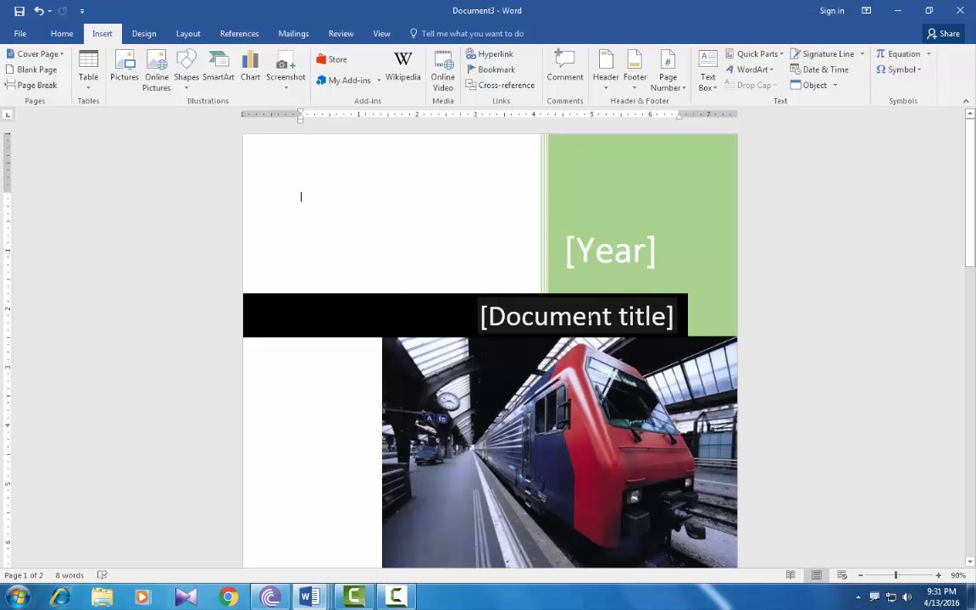
Title the cover COMPUTERSADDA and pick April 21, 2016 for the year box
{"action": "left_click", "coordinate": [593, 317]}
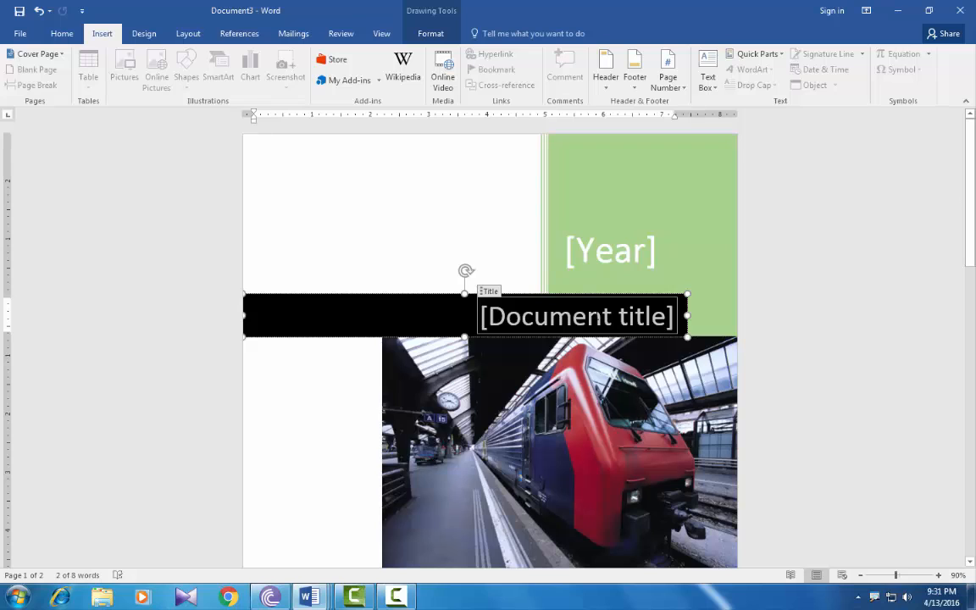
{"action": "type", "text": "COM"}
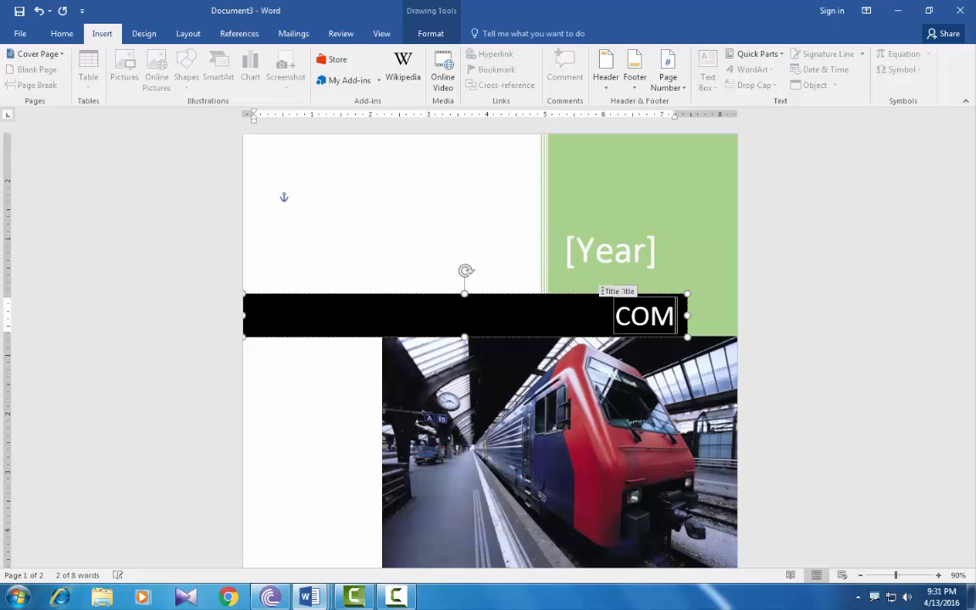
{"action": "type", "text": "PUTERSADDA"}
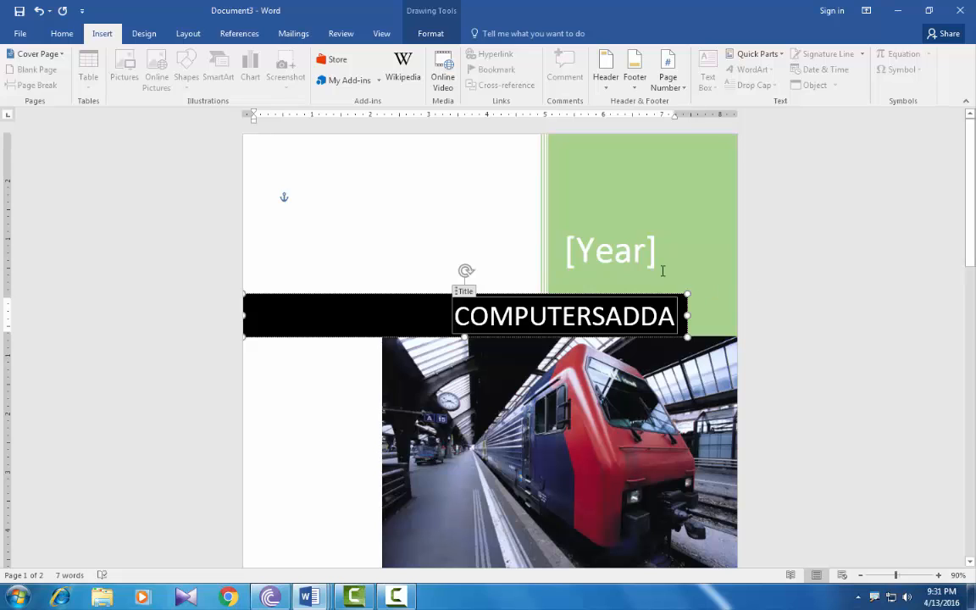
{"action": "left_click", "coordinate": [620, 257]}
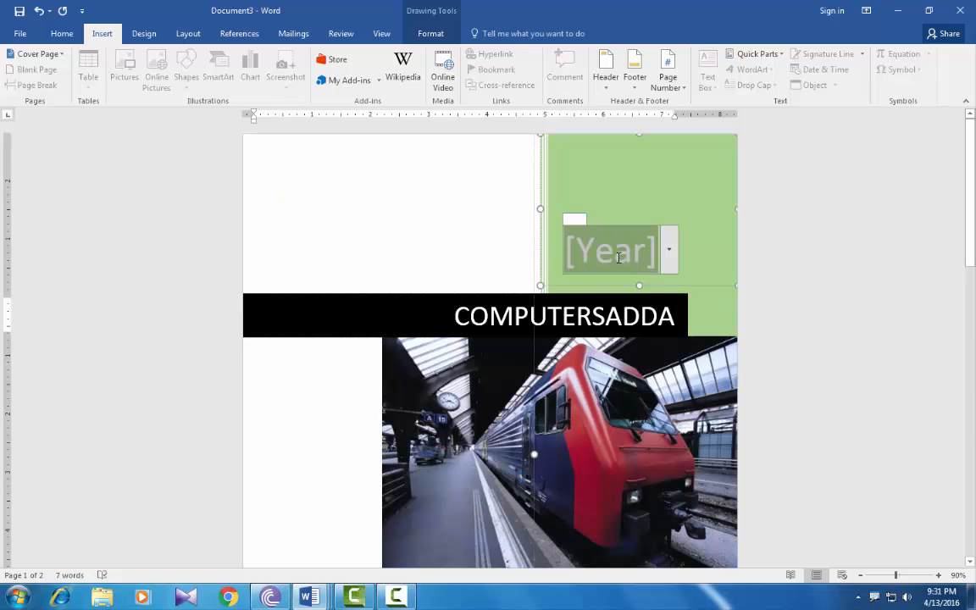
{"action": "left_click", "coordinate": [669, 250]}
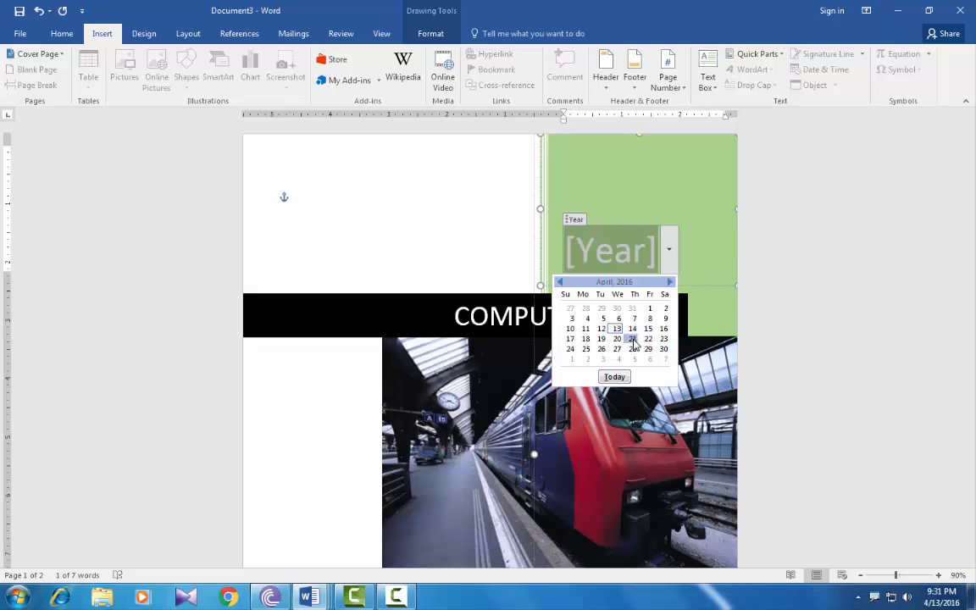
{"action": "left_click", "coordinate": [569, 307]}
{"action": "scroll", "coordinate": [524, 325], "scroll_direction": "down", "scroll_amount": 5}
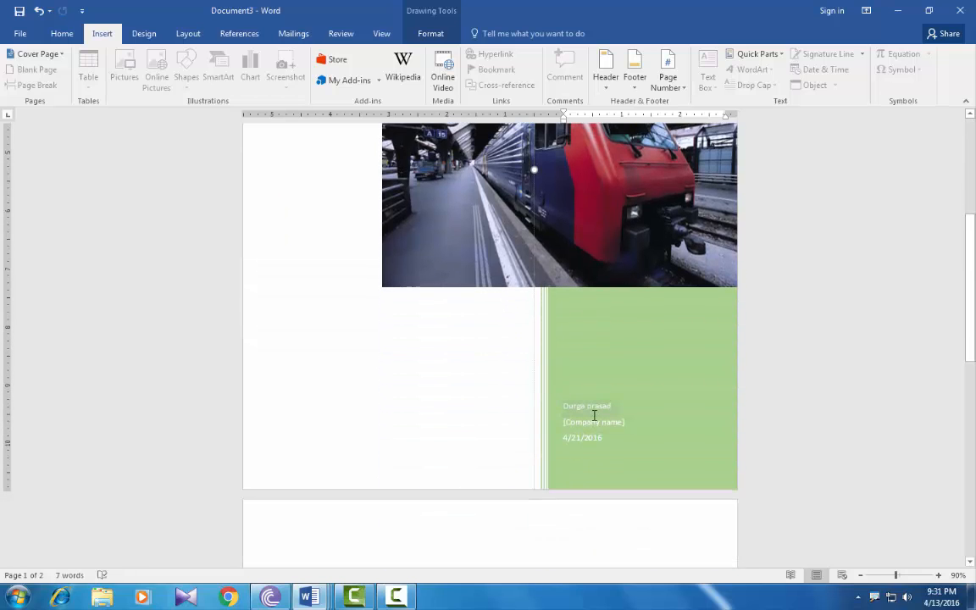
Replace the [Company name] placeholder with the author's e-mail address
{"action": "left_click", "coordinate": [594, 420]}
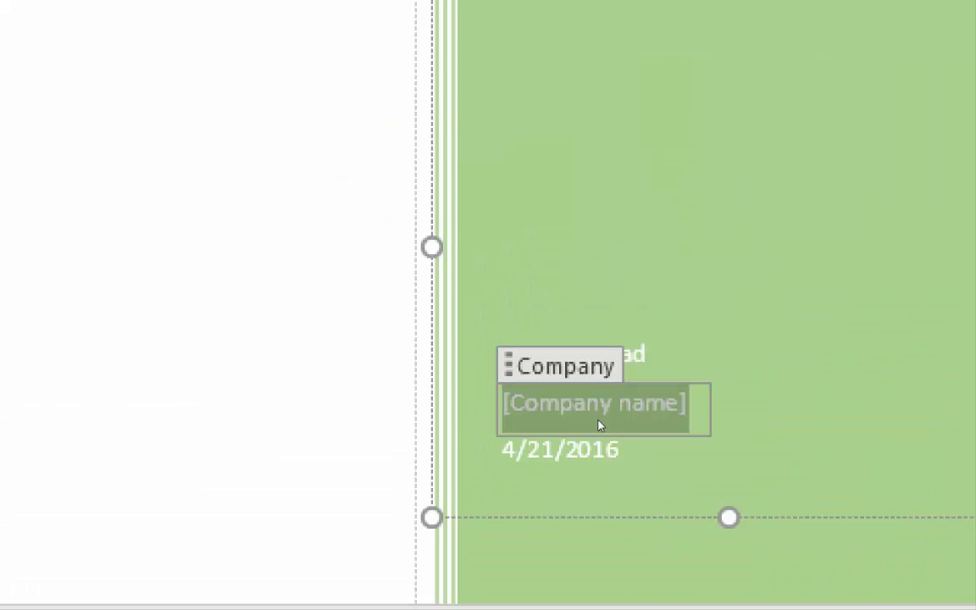
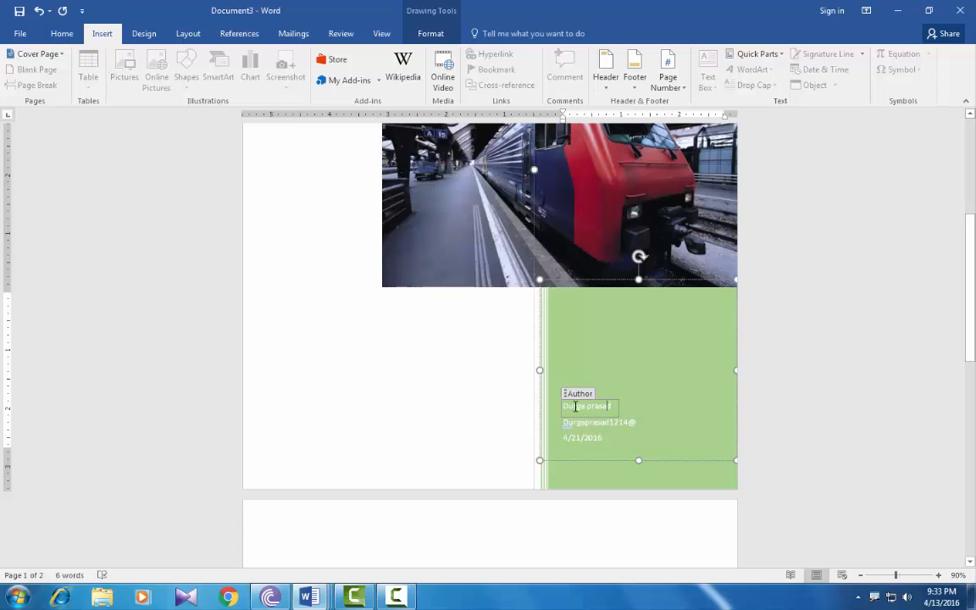
{"action": "scroll", "coordinate": [447, 303], "scroll_direction": "up", "scroll_amount": 3}
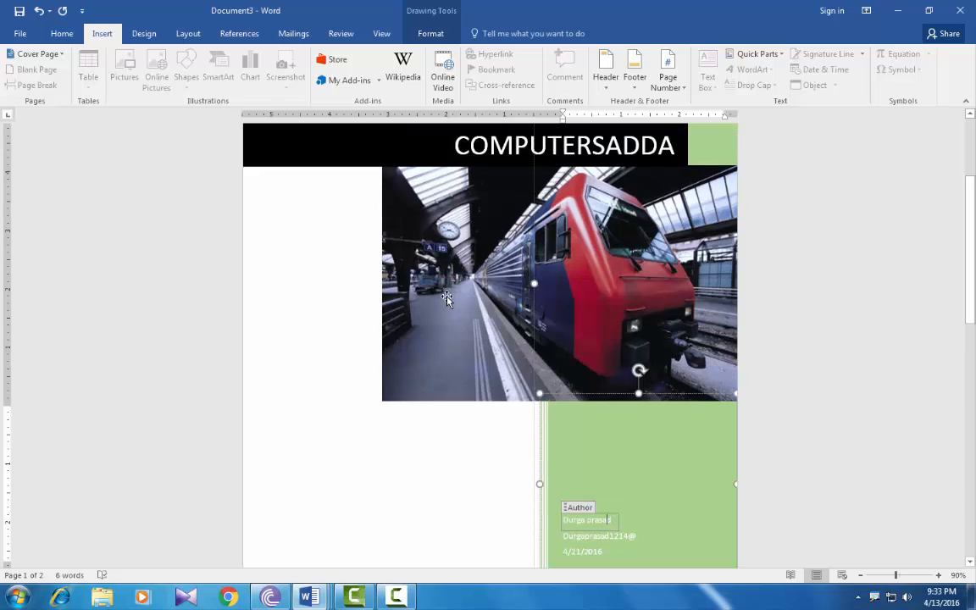
{"action": "scroll", "coordinate": [447, 298], "scroll_direction": "up", "scroll_amount": 2}
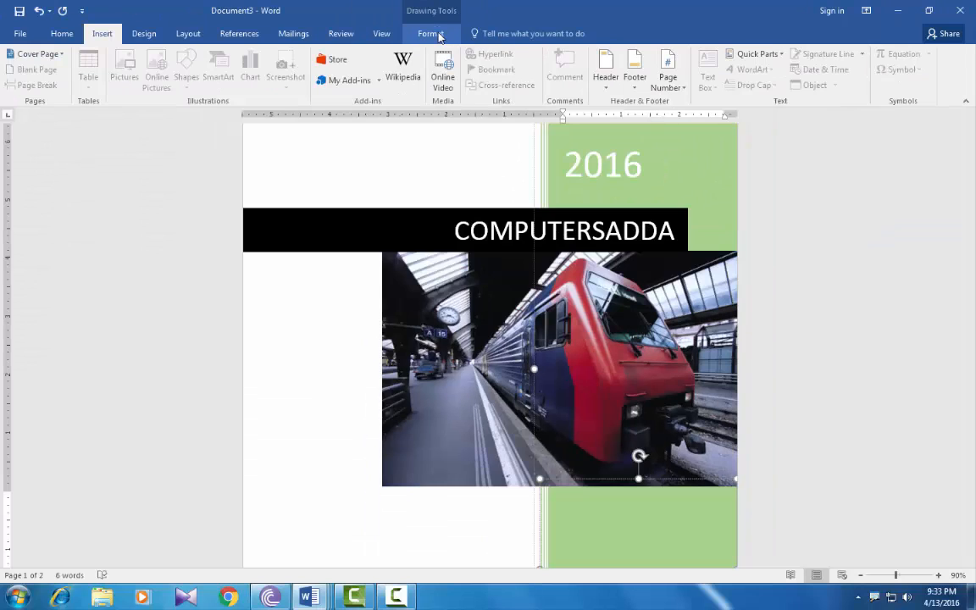
{"action": "left_click", "coordinate": [432, 34]}
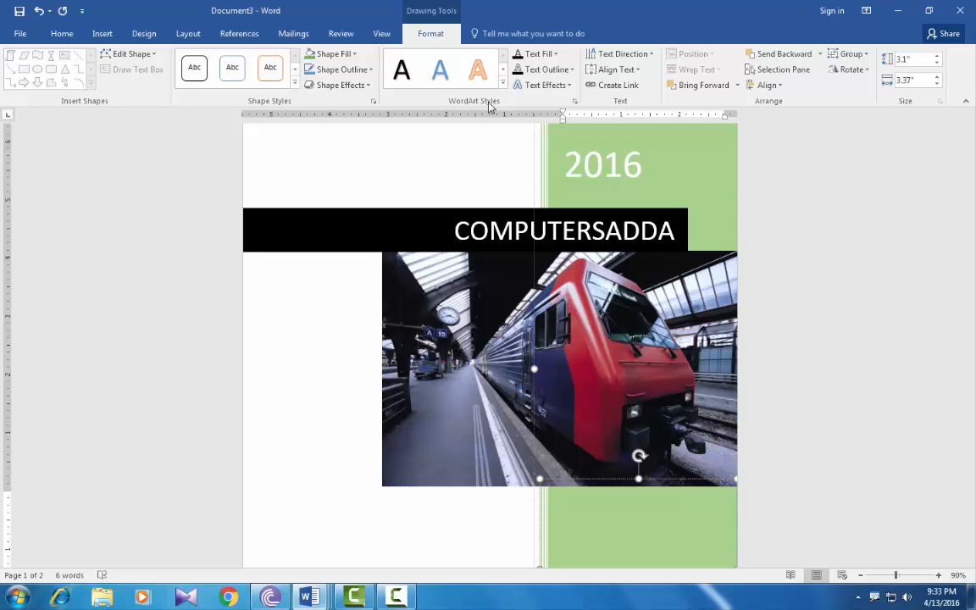
{"action": "left_click", "coordinate": [103, 35]}
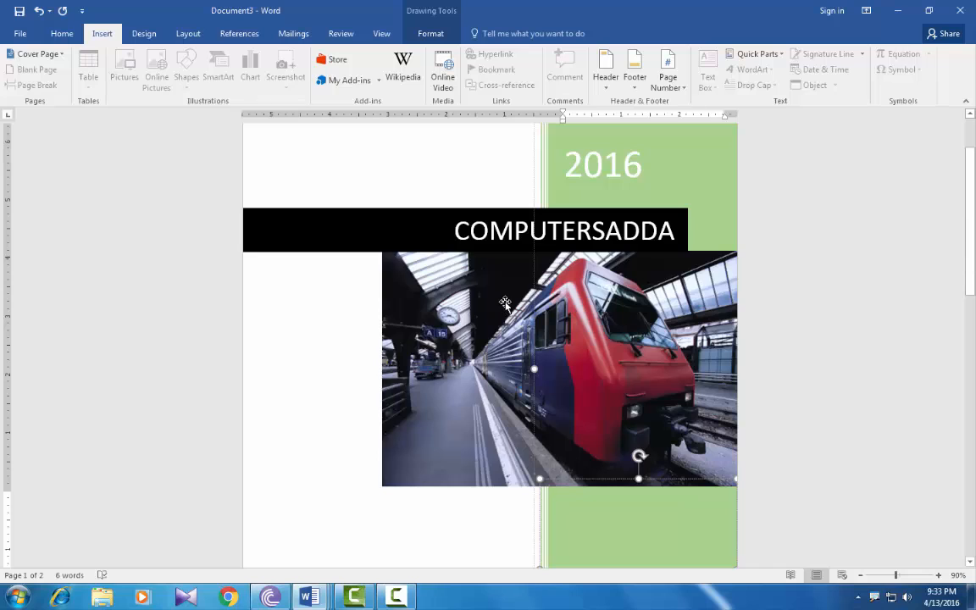
Switch the cover page to the Filigree design
{"action": "left_click", "coordinate": [54, 57]}
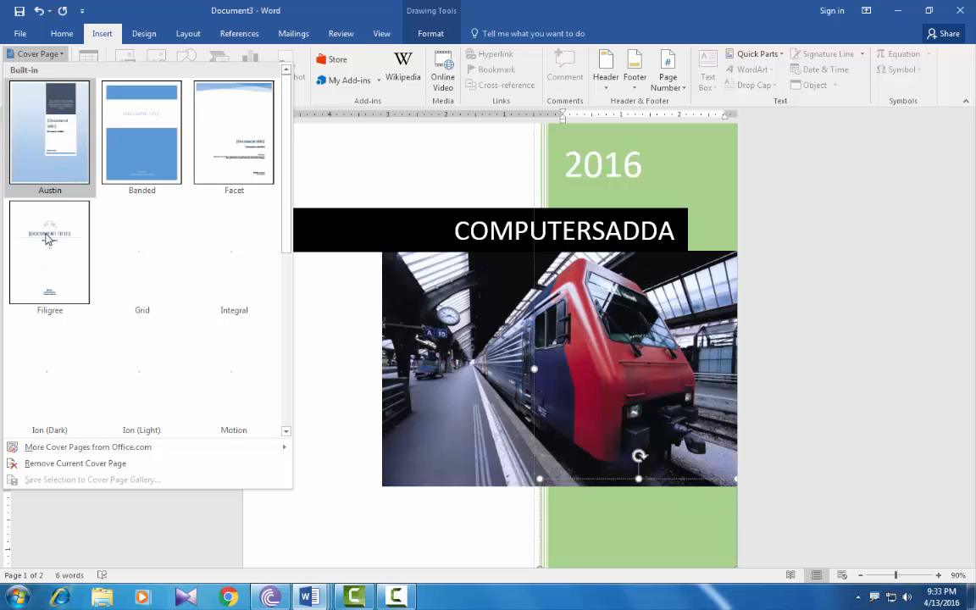
{"action": "left_click", "coordinate": [48, 234]}
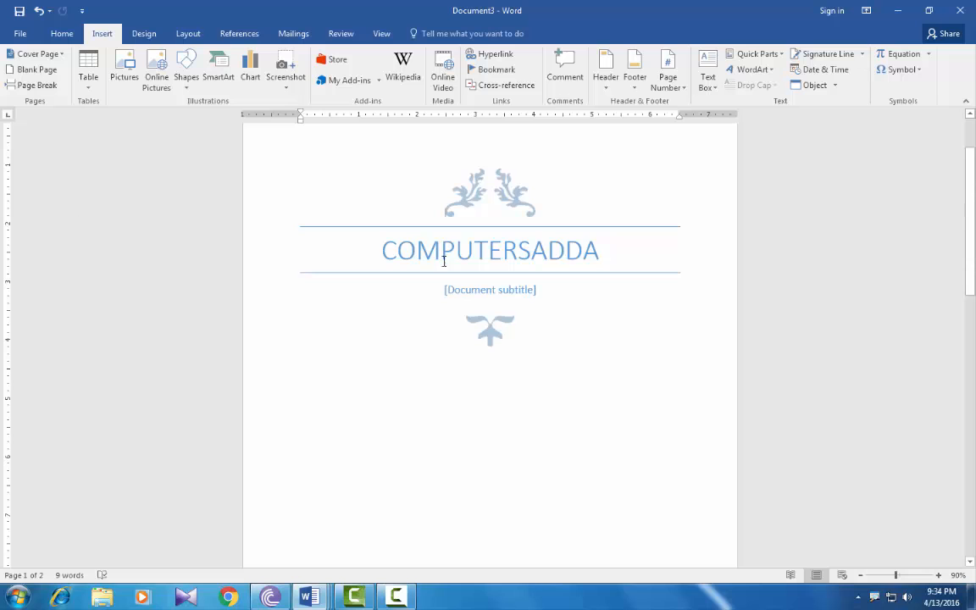
{"action": "scroll", "coordinate": [431, 280], "scroll_direction": "down", "scroll_amount": 3}
{"action": "scroll", "coordinate": [431, 278], "scroll_direction": "down", "scroll_amount": 3}
{"action": "scroll", "coordinate": [430, 276], "scroll_direction": "up", "scroll_amount": 4}
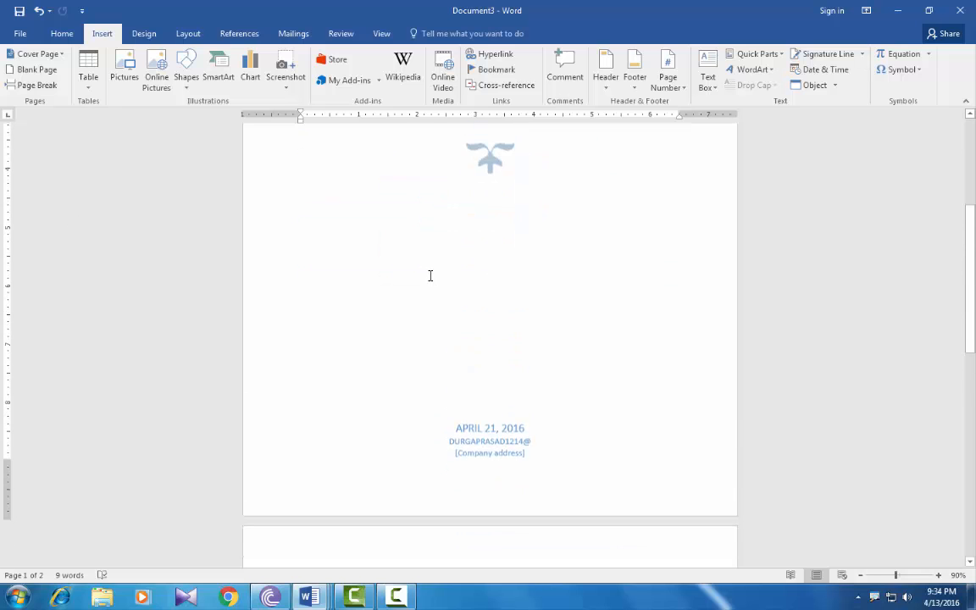
Fill the cover's subtitle with 'tenali'
{"action": "left_click", "coordinate": [509, 175]}
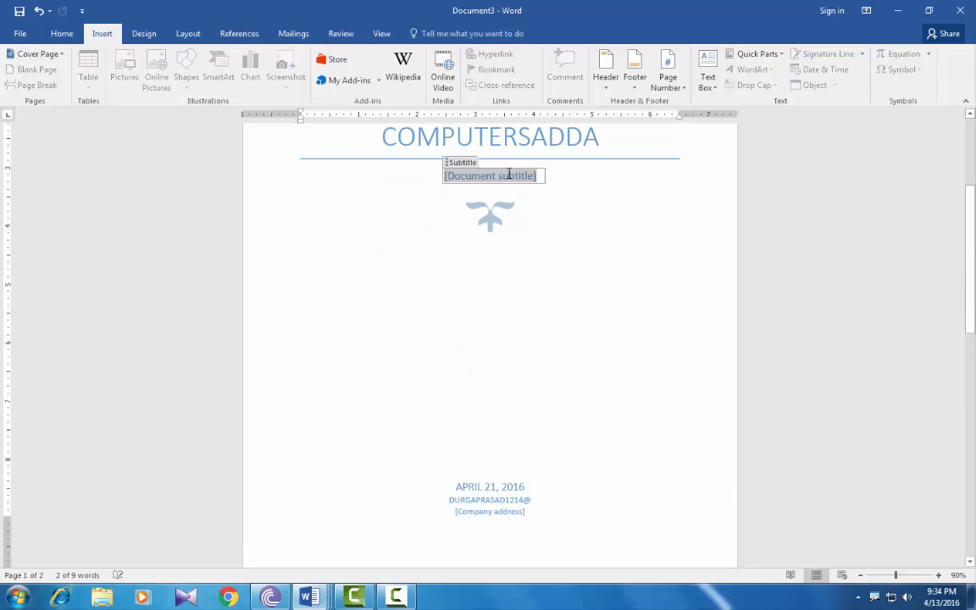
{"action": "type", "text": "tenali"}
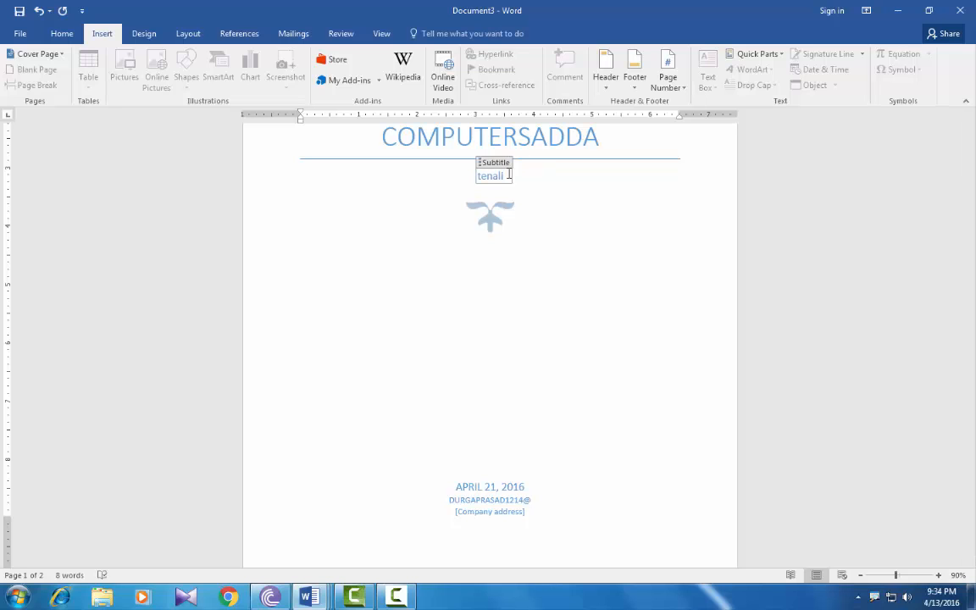
{"action": "left_click", "coordinate": [388, 246]}
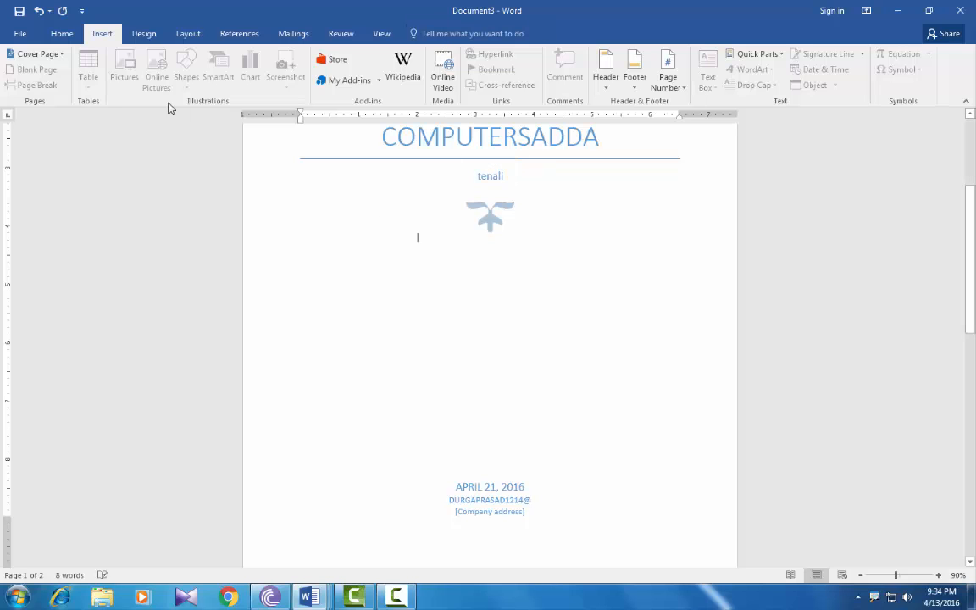
{"action": "left_click", "coordinate": [62, 55]}
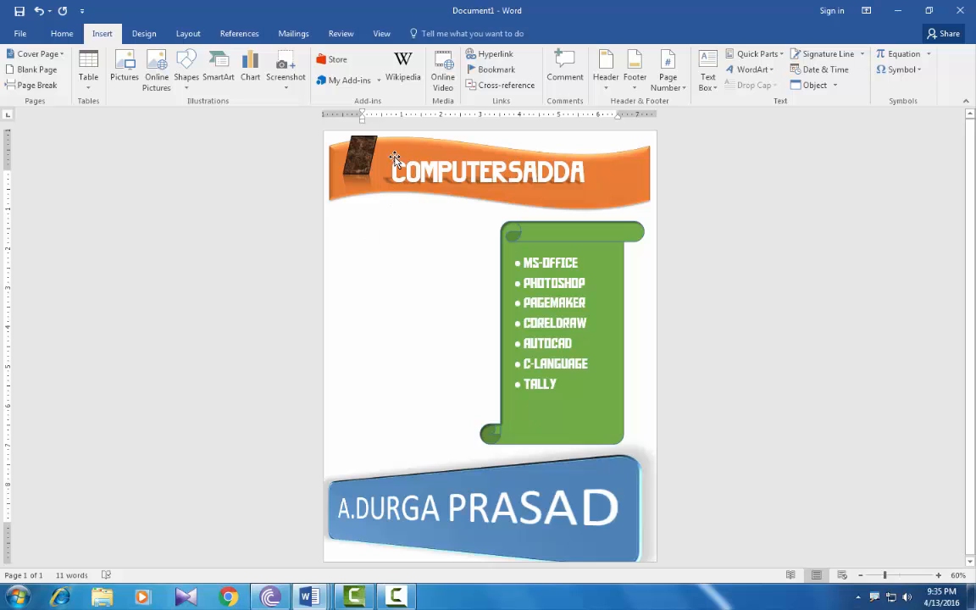
Select the orange COMPUTERSADDA banner together with the green course-list scroll
{"action": "left_click", "coordinate": [40, 54]}
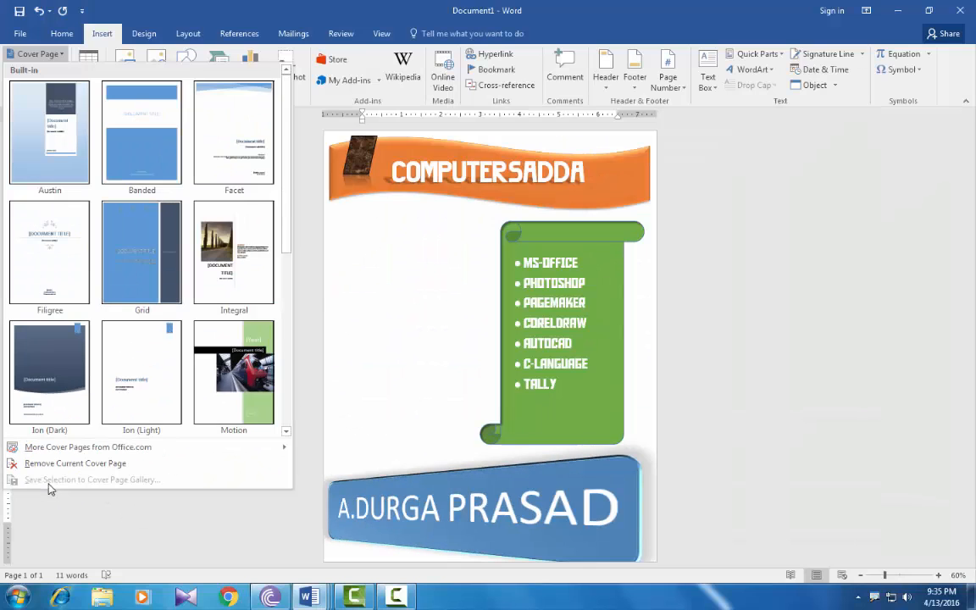
{"action": "left_click", "coordinate": [381, 177]}
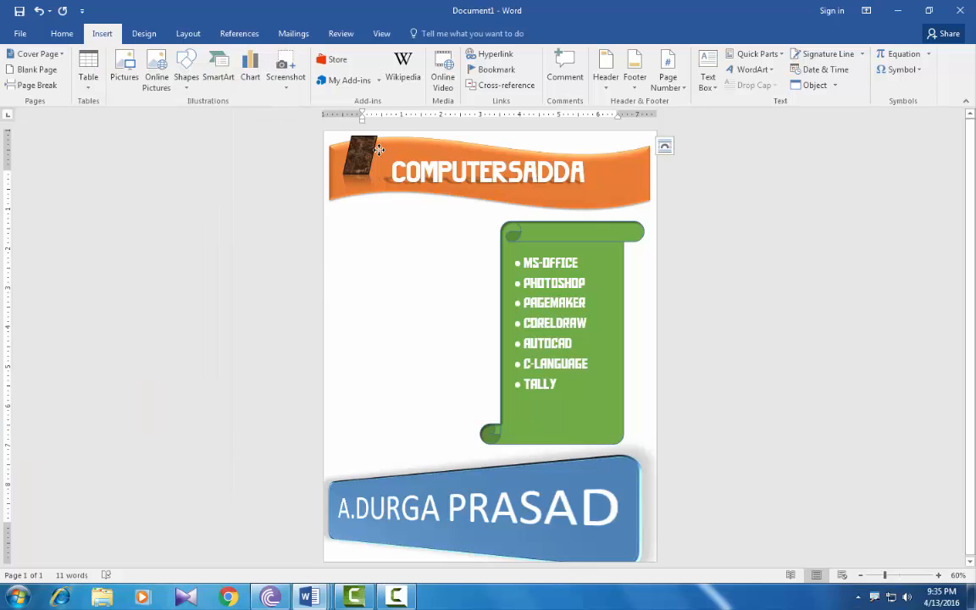
{"action": "left_click", "coordinate": [373, 151]}
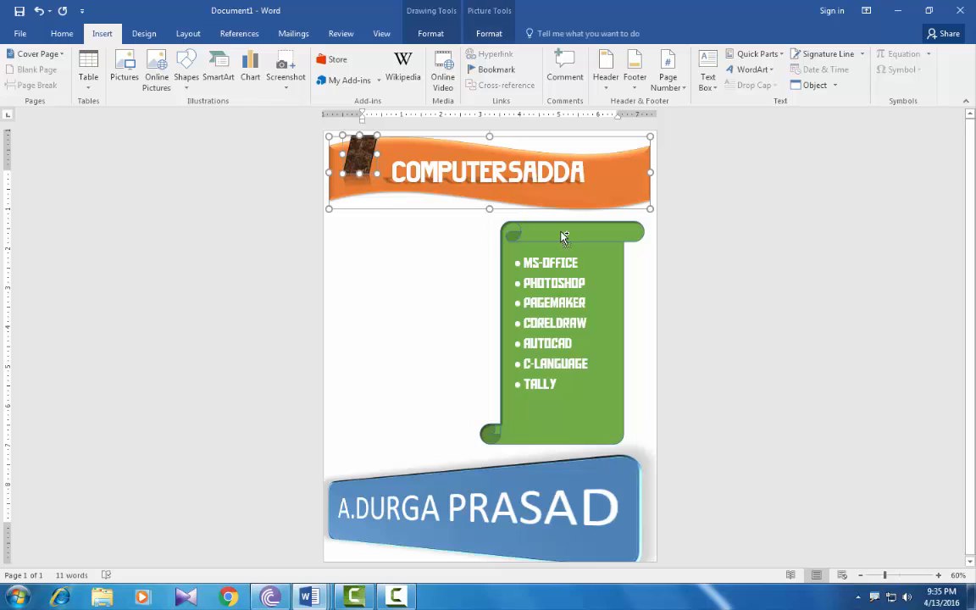
{"action": "left_click", "coordinate": [485, 229], "text": "shift"}
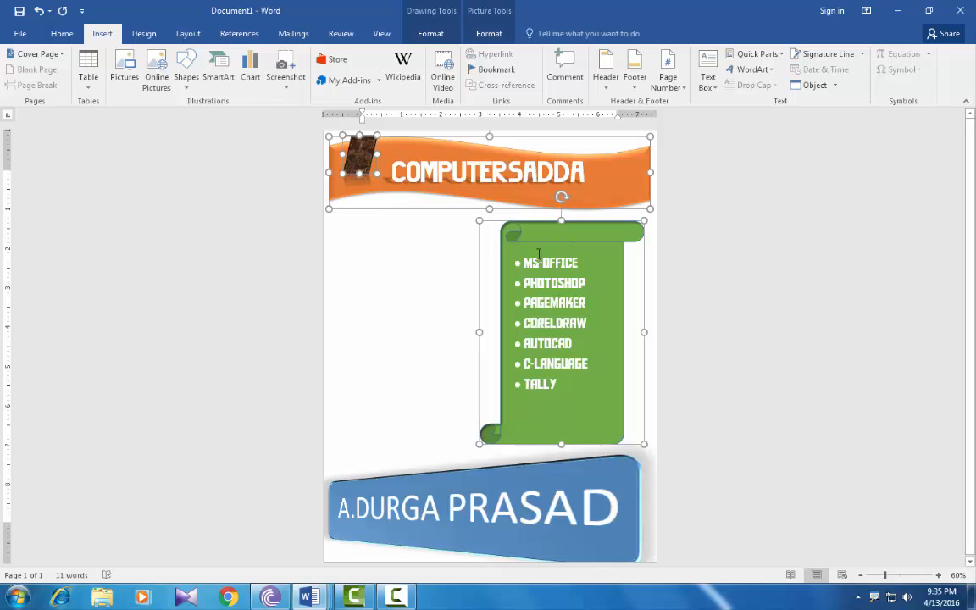
Add the blue bottom banner and save the flyer to the Cover Page gallery as computersadda
{"action": "left_click", "coordinate": [386, 482], "text": "shift"}
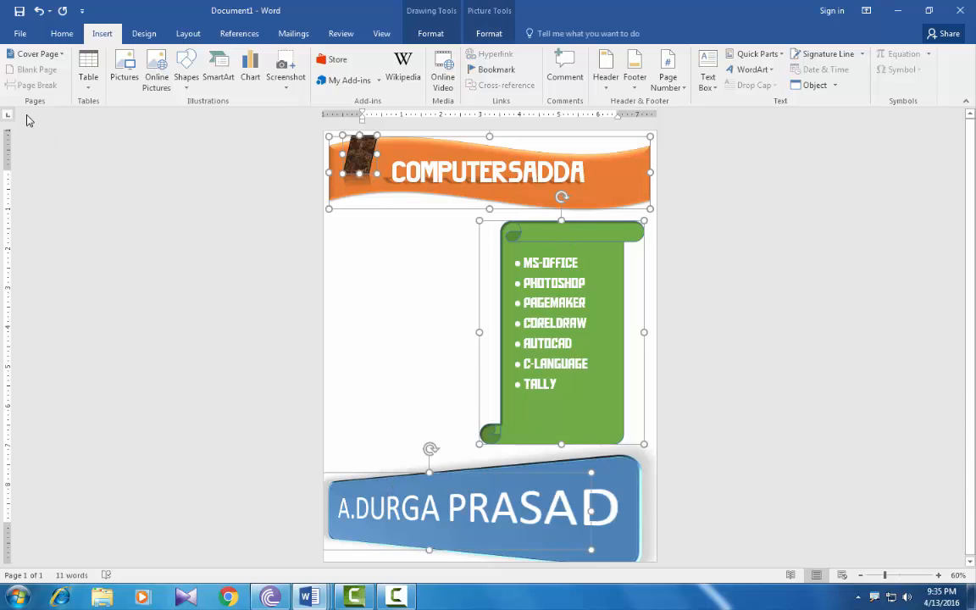
{"action": "left_click", "coordinate": [34, 53]}
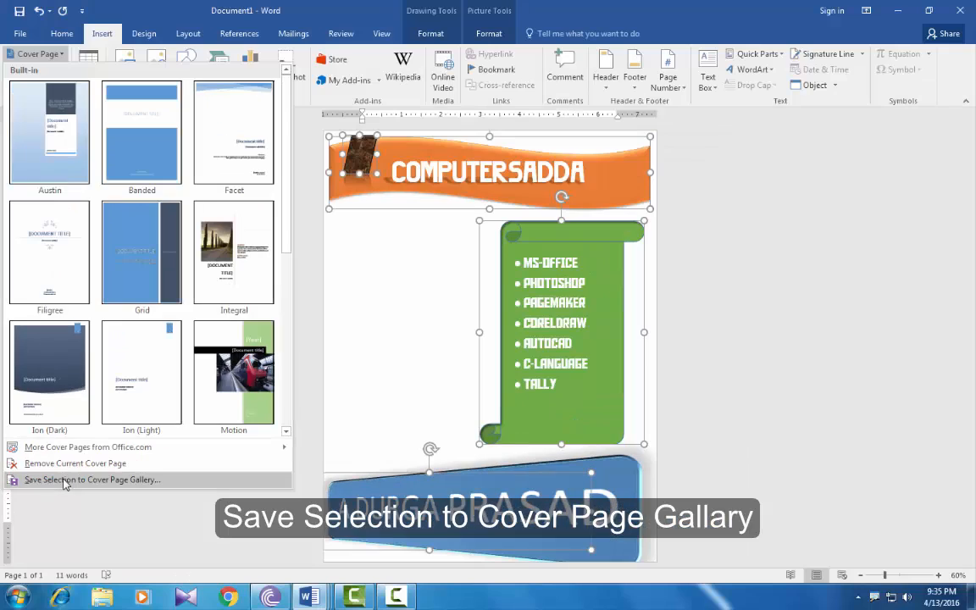
{"action": "left_click", "coordinate": [66, 483]}
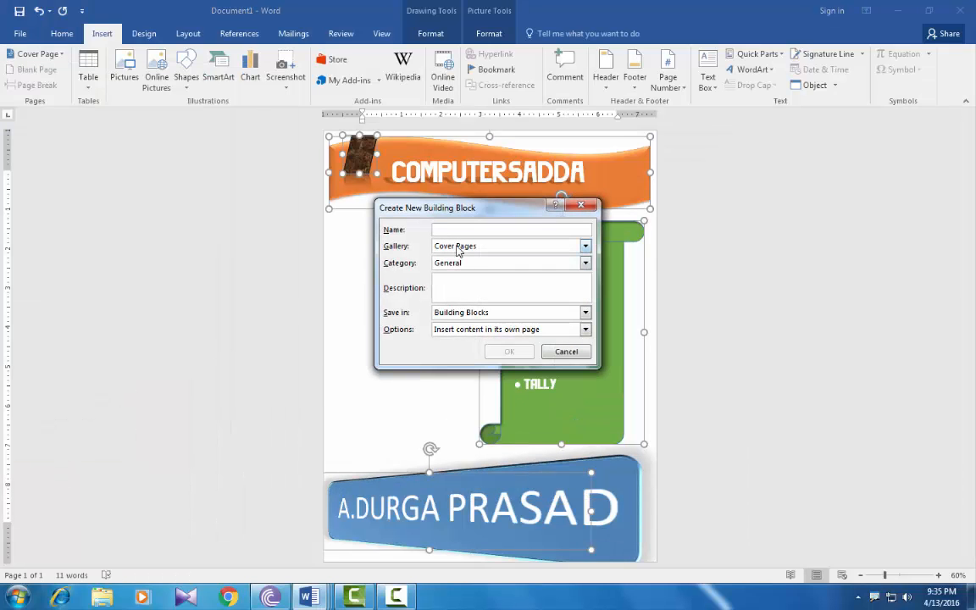
{"action": "type", "text": "computersadda"}
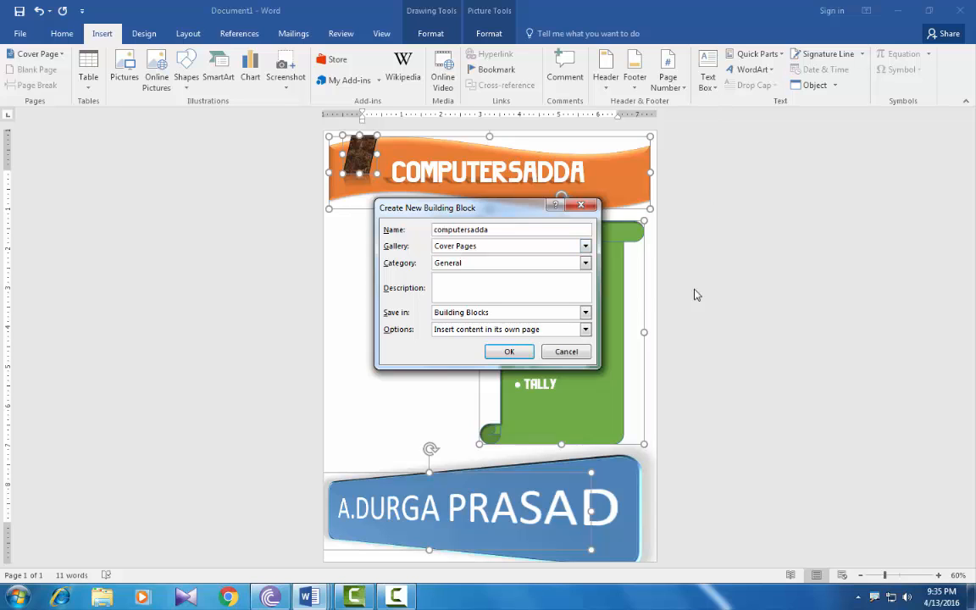
{"action": "left_click", "coordinate": [509, 351]}
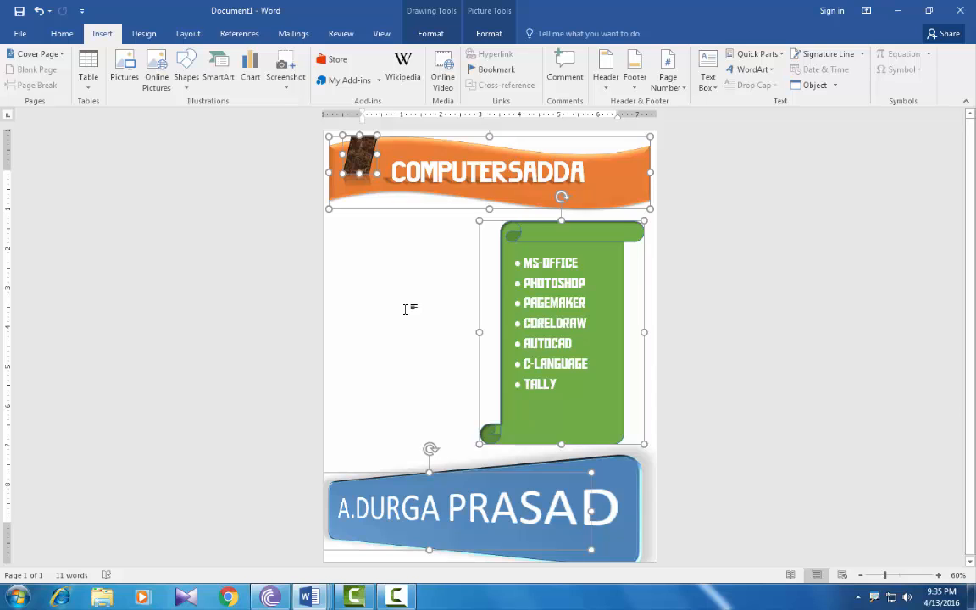
{"action": "left_click", "coordinate": [405, 309]}
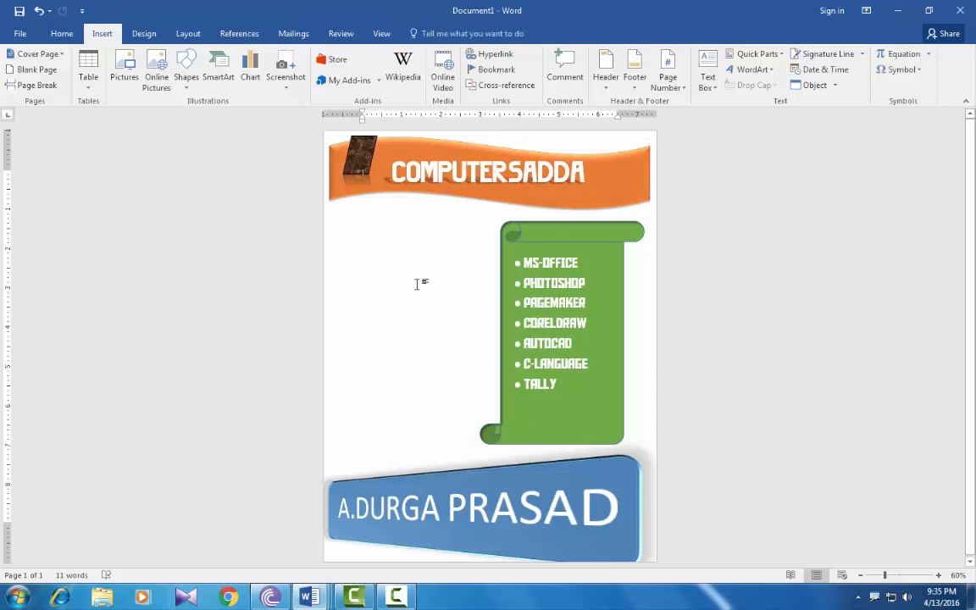
Create a new blank document
{"action": "left_click", "coordinate": [21, 34]}
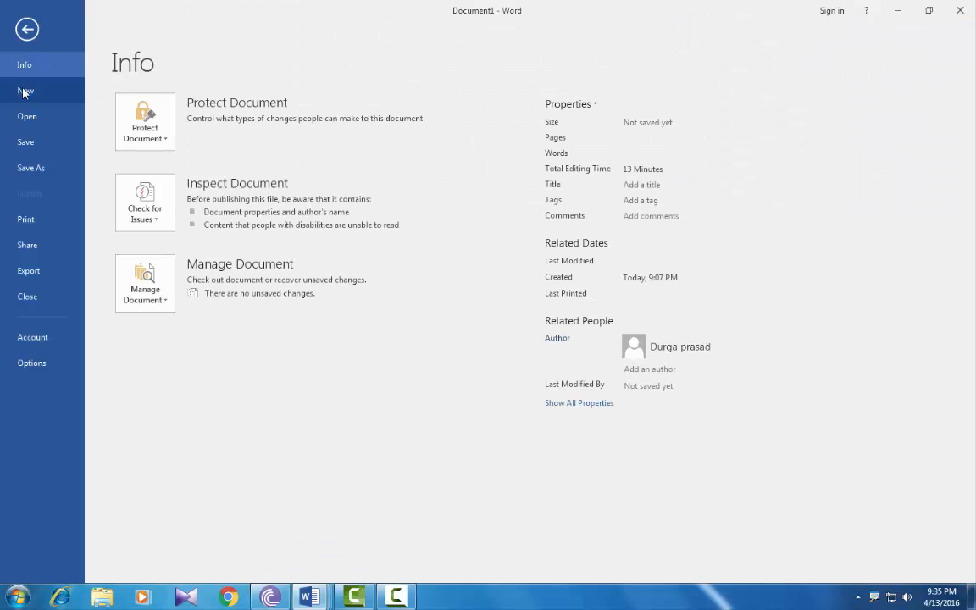
{"action": "left_click", "coordinate": [24, 92]}
{"action": "left_click", "coordinate": [170, 259]}
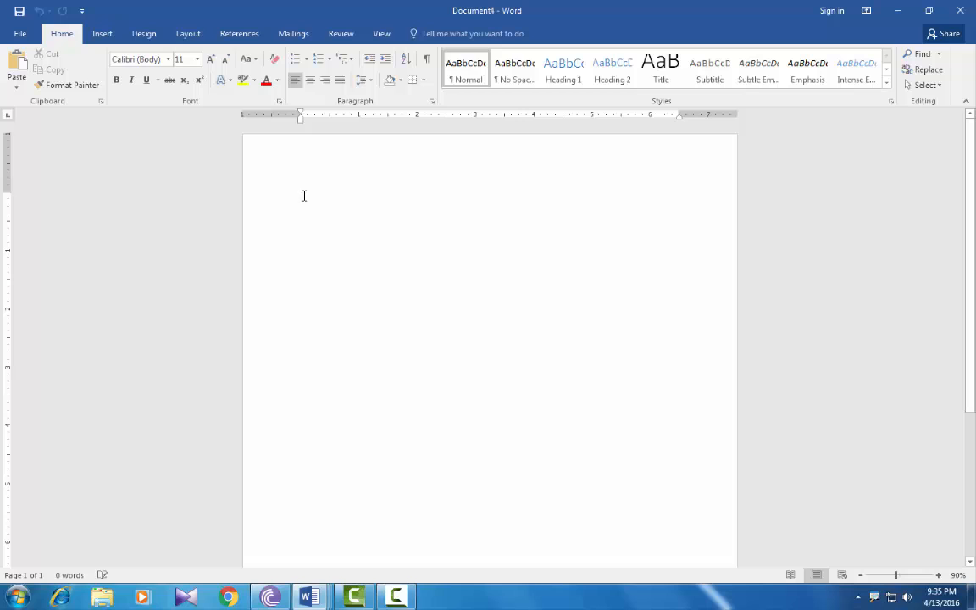
Browse the Cover Page gallery down to the saved computersadda design under General
{"action": "left_click", "coordinate": [100, 34]}
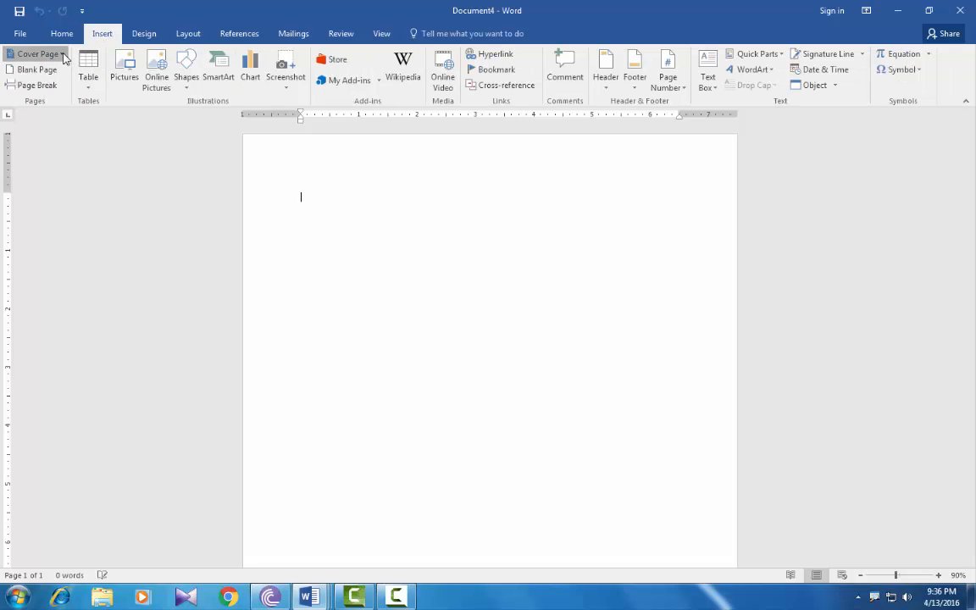
{"action": "left_click", "coordinate": [63, 55]}
{"action": "scroll", "coordinate": [169, 151], "scroll_direction": "down", "scroll_amount": 5}
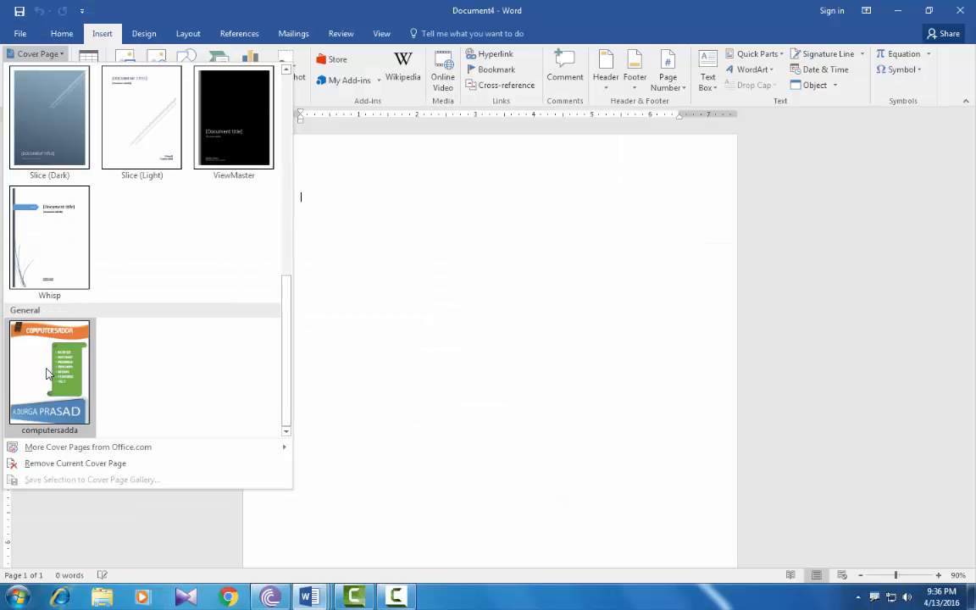
Insert the saved computersadda cover page into the new document and zoom out to view it
{"action": "left_click", "coordinate": [48, 374]}
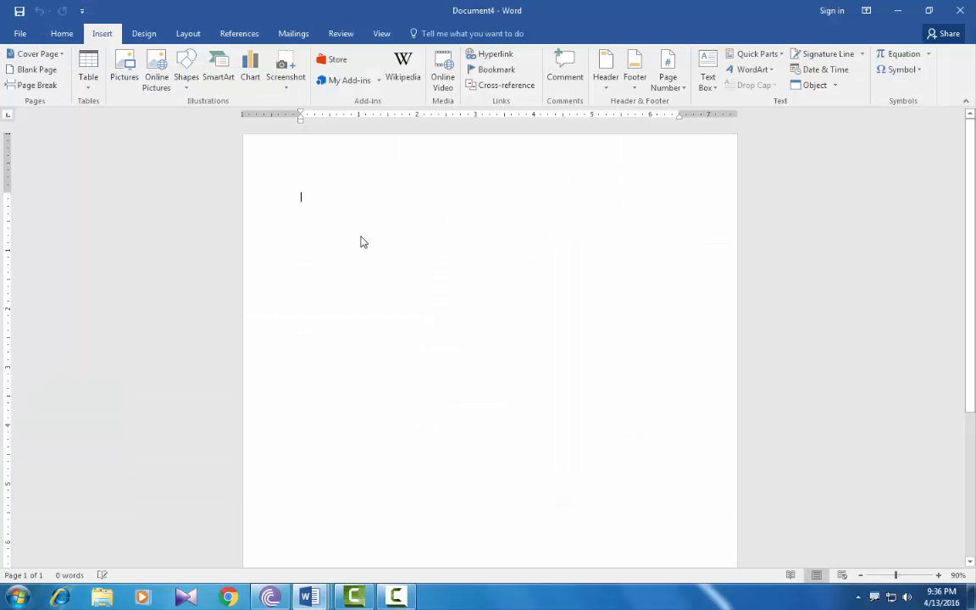
{"action": "left_click", "coordinate": [861, 576]}
{"action": "left_click", "coordinate": [860, 576]}
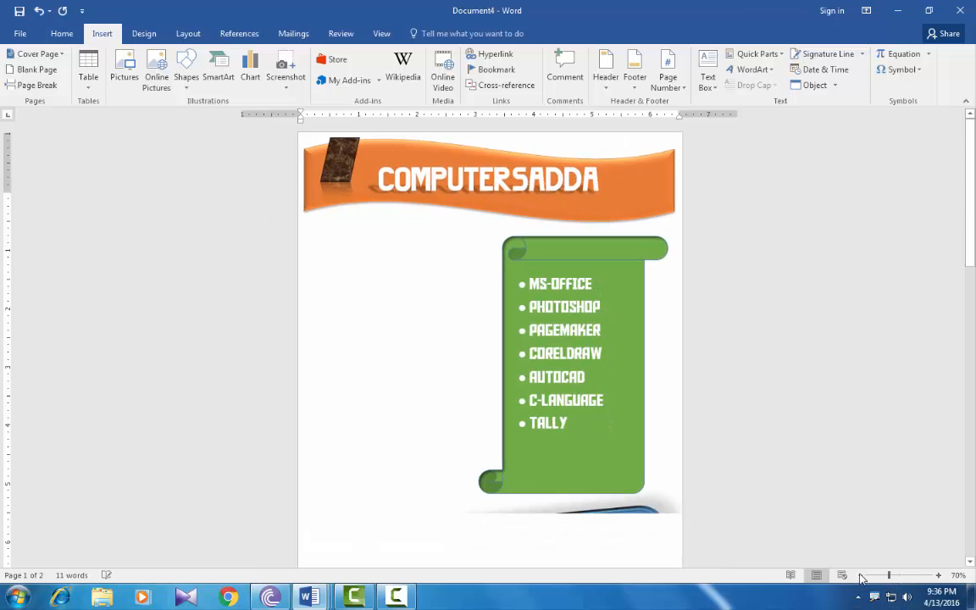
{"action": "left_click", "coordinate": [862, 576]}
{"action": "left_click", "coordinate": [861, 576]}
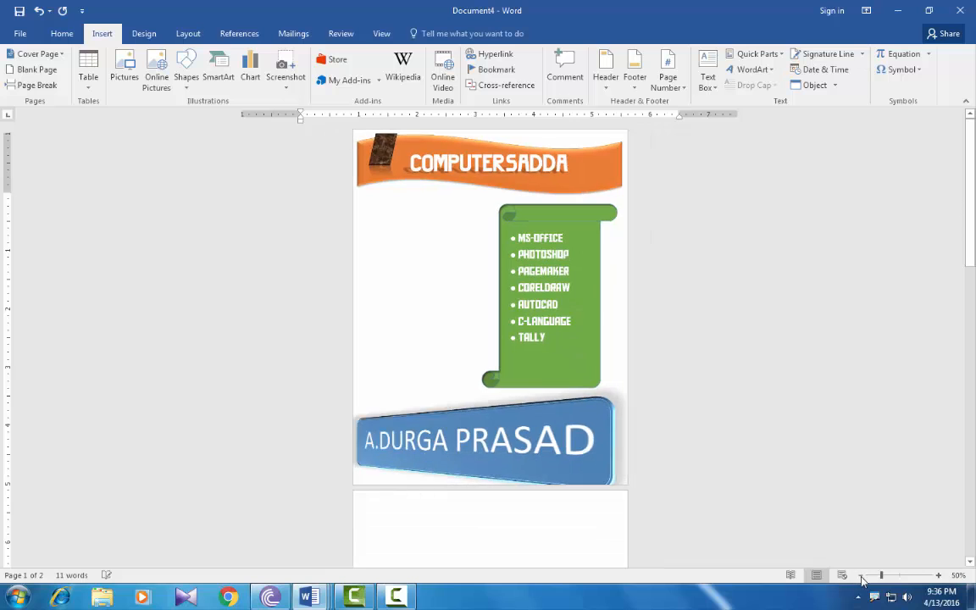
{"action": "left_click", "coordinate": [862, 576]}
{"action": "left_click", "coordinate": [937, 576]}
{"action": "left_click", "coordinate": [937, 576]}
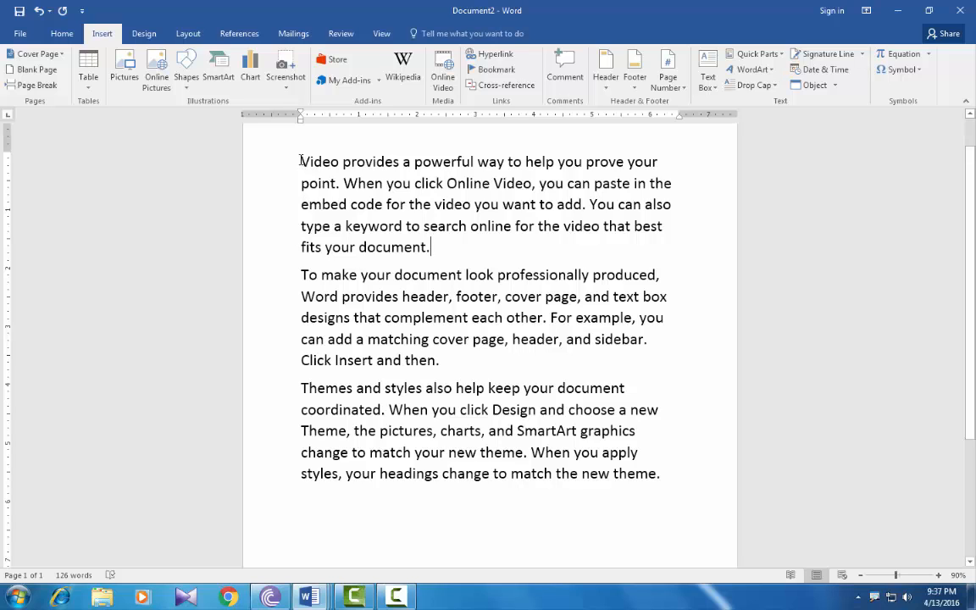
{"action": "left_click", "coordinate": [302, 161]}
{"action": "left_click", "coordinate": [32, 76]}
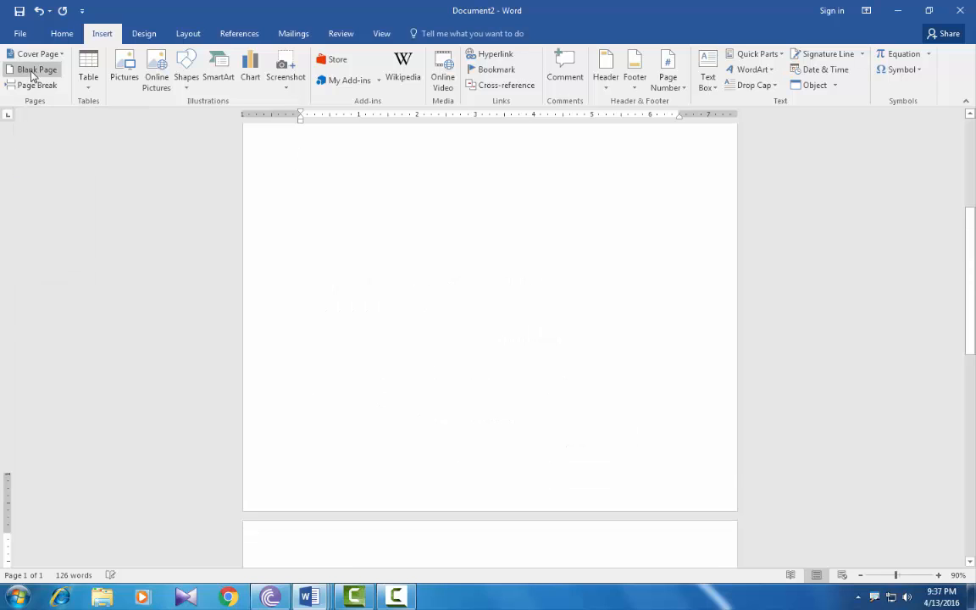
{"action": "left_click", "coordinate": [861, 575]}
{"action": "left_click", "coordinate": [860, 575]}
{"action": "left_click", "coordinate": [861, 575]}
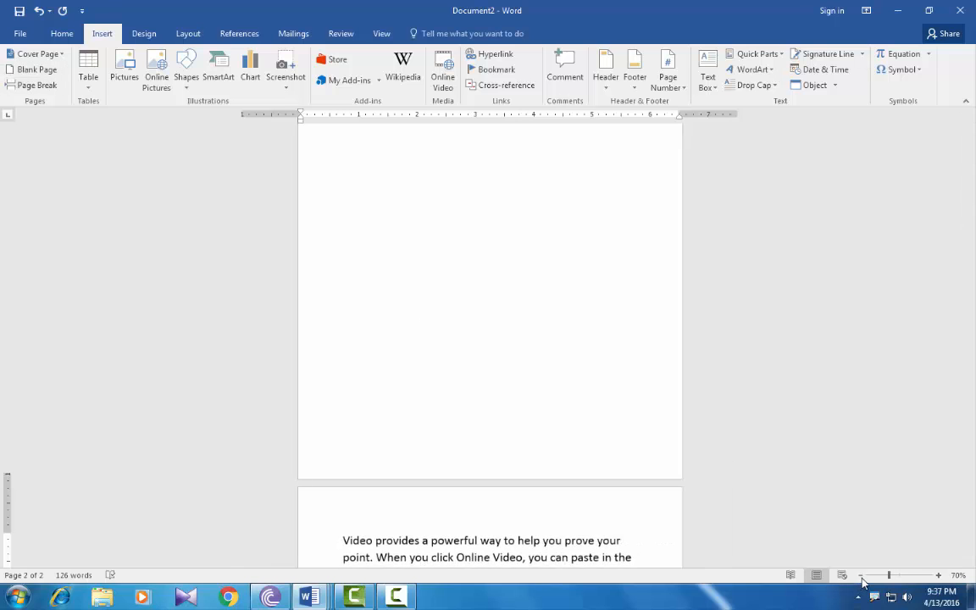
{"action": "left_click", "coordinate": [861, 575]}
{"action": "left_click", "coordinate": [861, 575]}
{"action": "left_click", "coordinate": [861, 575]}
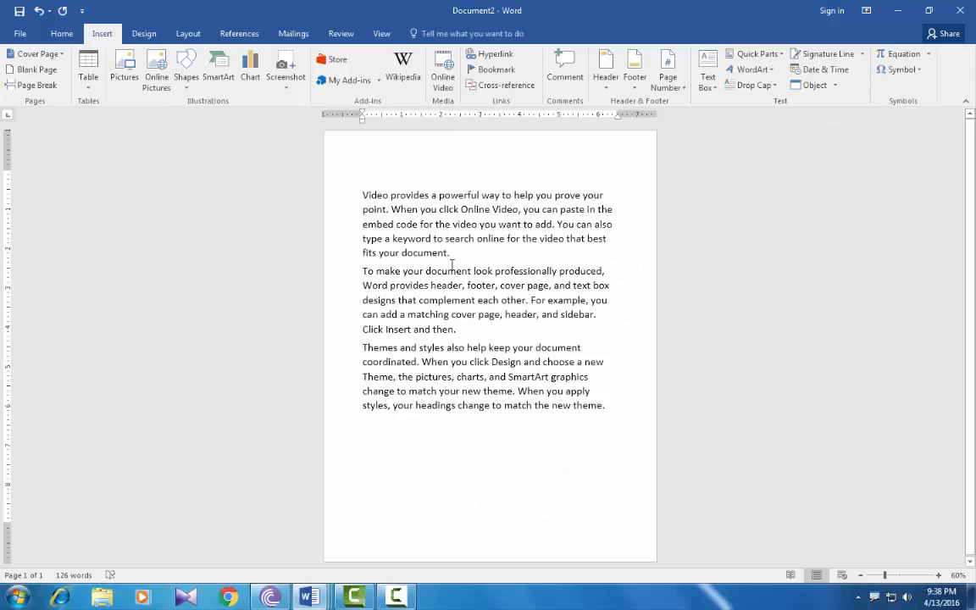
{"action": "left_click", "coordinate": [23, 72]}
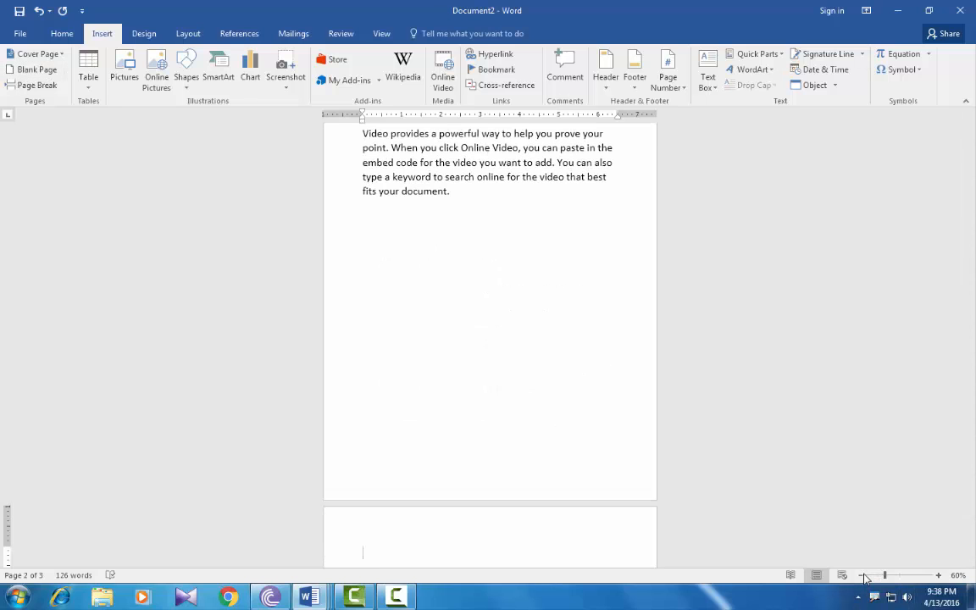
{"action": "left_click_drag", "start_coordinate": [885, 575], "coordinate": [865, 577]}
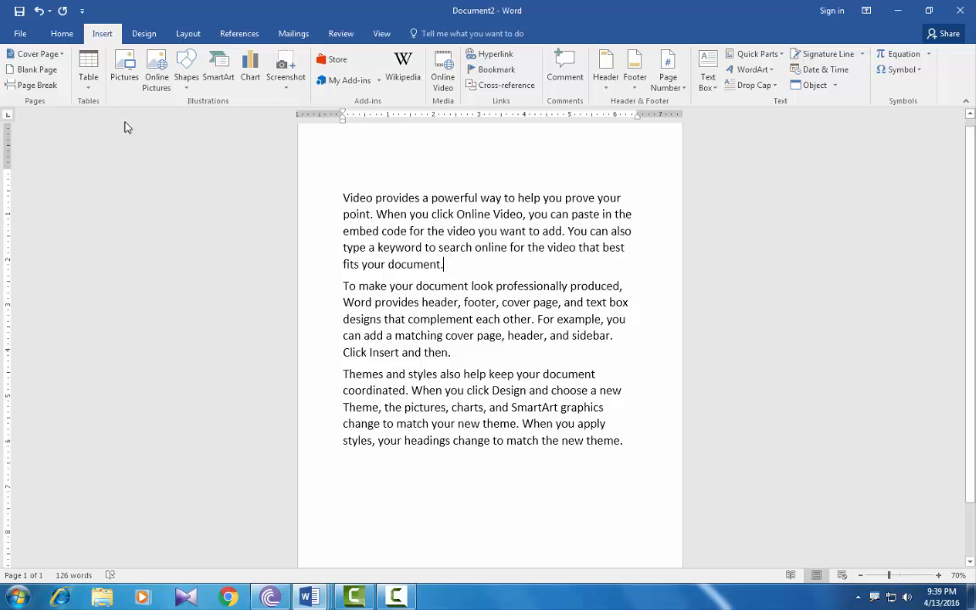
Put a page break after the first paragraph so the second starts a new page
{"action": "left_click", "coordinate": [37, 85]}
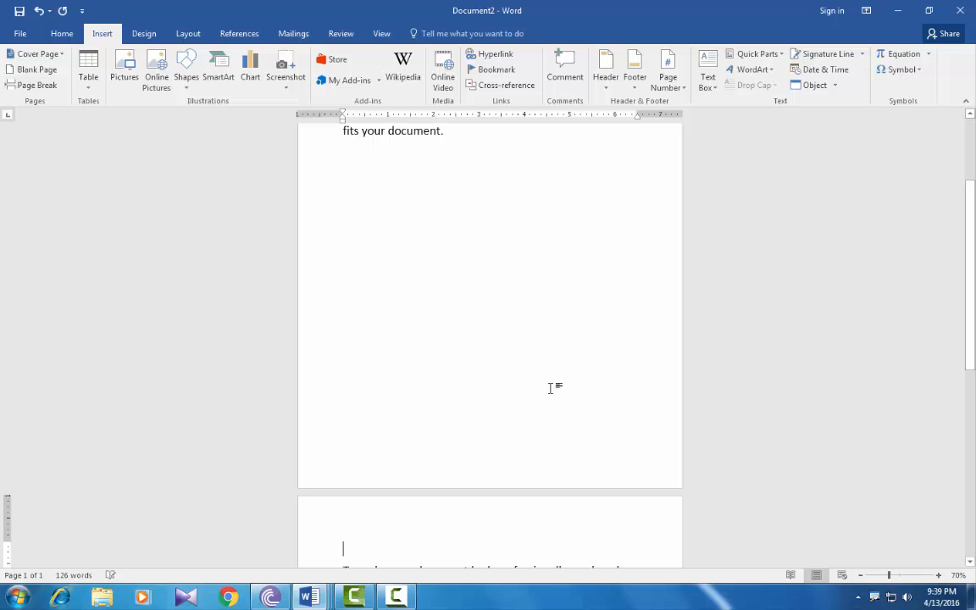
{"action": "left_click", "coordinate": [860, 575]}
{"action": "left_click", "coordinate": [860, 575]}
{"action": "left_click", "coordinate": [860, 575]}
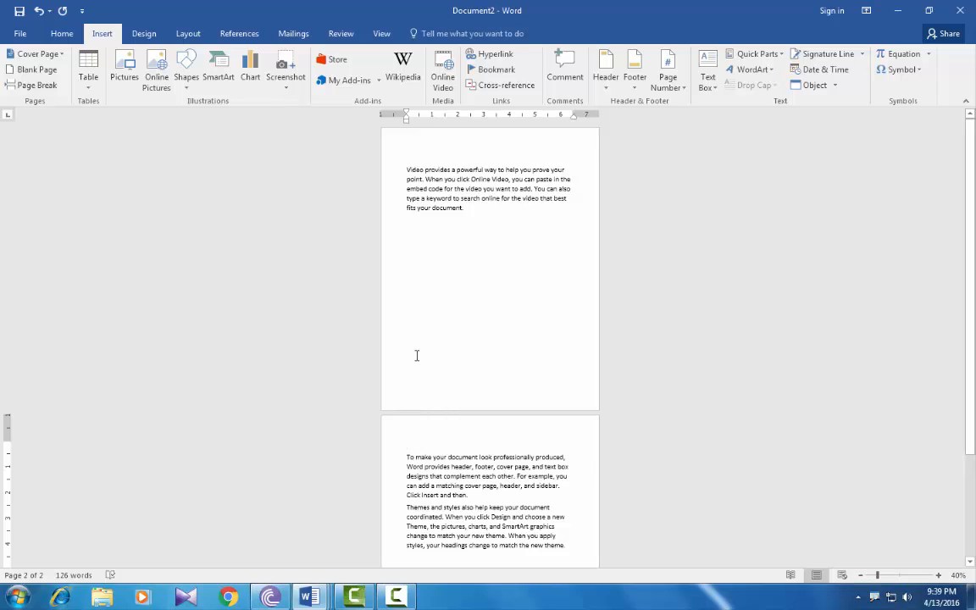
{"action": "key", "text": "Delete"}
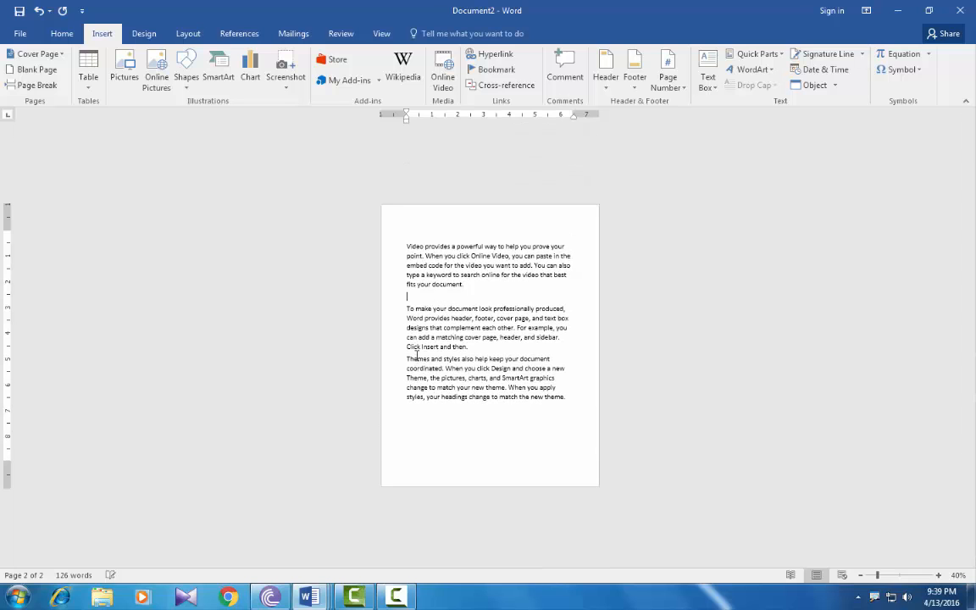
{"action": "key", "text": "ctrl+Return"}
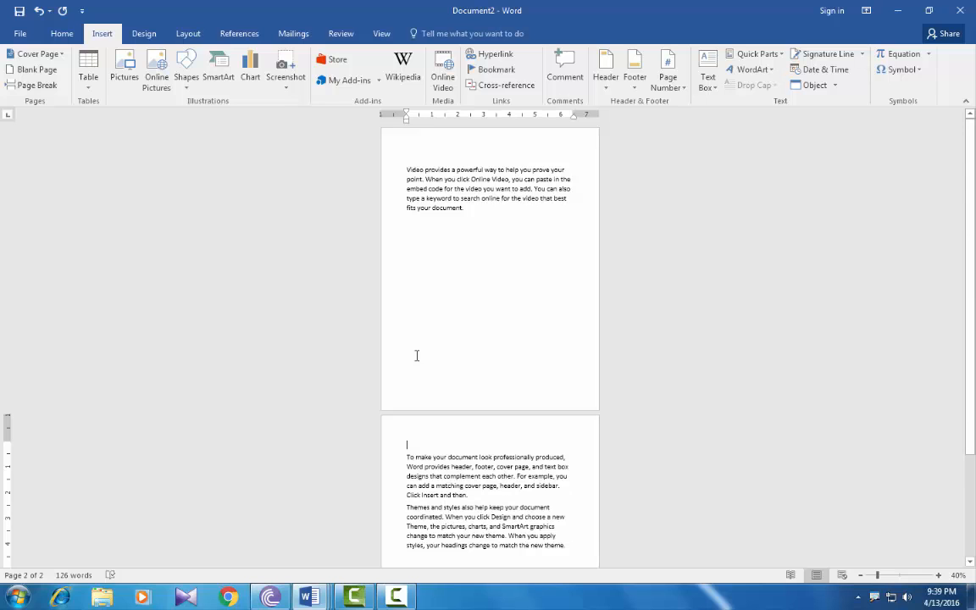
Add a page break after the second paragraph, moving the Themes and styles paragraph to its own page
{"action": "left_click", "coordinate": [473, 496]}
{"action": "key", "text": "ctrl+Return"}
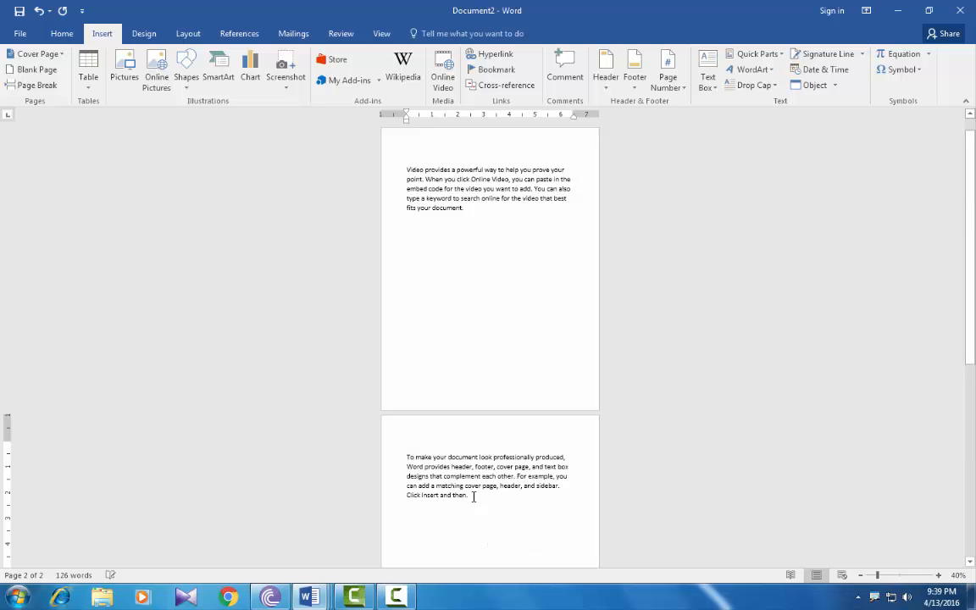
{"action": "scroll", "coordinate": [480, 508], "scroll_direction": "down", "scroll_amount": 2}
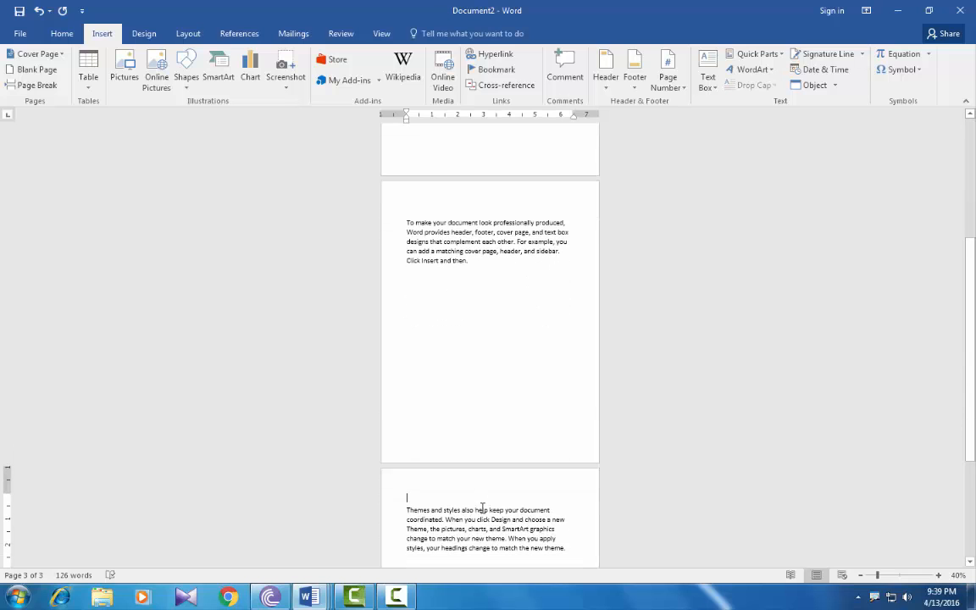